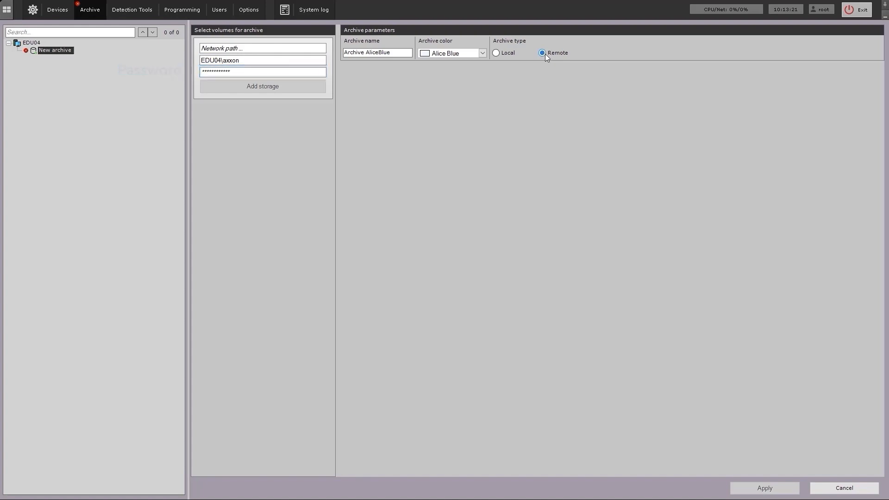
- Add the network storage \\edu\shared to the remote archive, using account EDU\remote and entering its password
{"action": "left_click", "coordinate": [302, 48]}
{"action": "type", "text": "\\edu\\shared"}
{"action": "triple_click", "coordinate": [306, 59]}
{"action": "type", "text": "EDU\\remote"}
{"action": "triple_click", "coordinate": [294, 71]}
{"action": "type", "text": "*****"}
{"action": "left_click", "coordinate": [277, 86]}
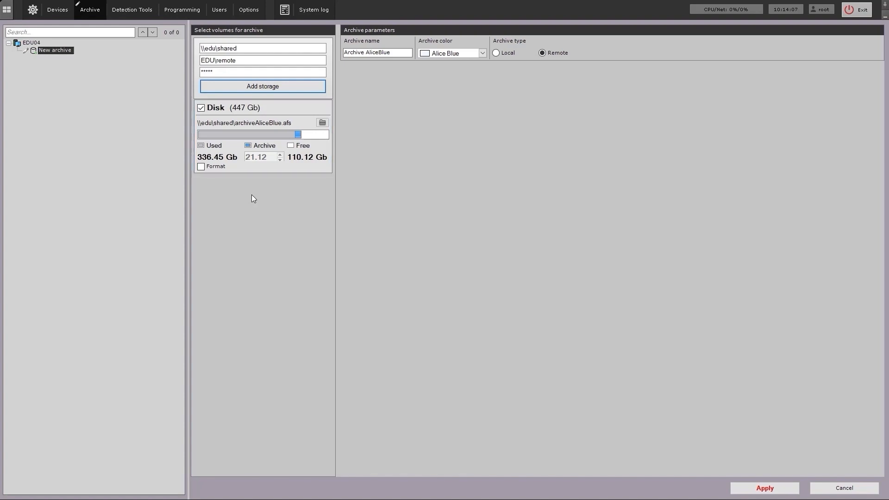
- Rename the new archive to arc1 and set its color to Light Cyan
{"action": "left_click", "coordinate": [405, 53]}
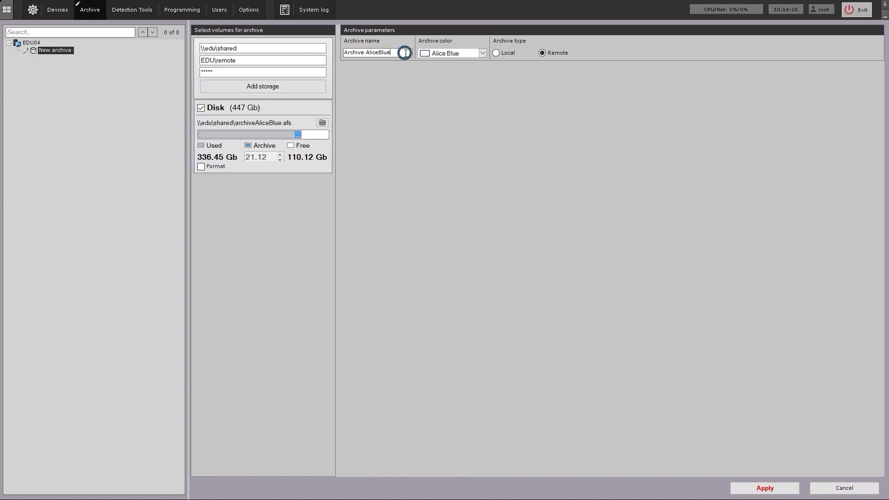
{"action": "key", "text": "BackSpace"}
{"action": "key", "text": "BackSpace"}
{"action": "key", "text": "BackSpace"}
{"action": "key", "text": "BackSpace"}
{"action": "key", "text": "BackSpace"}
{"action": "key", "text": "BackSpace"}
{"action": "key", "text": "BackSpace"}
{"action": "key", "text": "BackSpace"}
{"action": "key", "text": "BackSpace"}
{"action": "key", "text": "BackSpace"}
{"action": "key", "text": "BackSpace"}
{"action": "key", "text": "BackSpace"}
{"action": "key", "text": "BackSpace"}
{"action": "key", "text": "BackSpace"}
{"action": "key", "text": "BackSpace"}
{"action": "key", "text": "BackSpace"}
{"action": "key", "text": "BackSpace"}
{"action": "type", "text": "arc1"}
{"action": "left_click", "coordinate": [482, 53]}
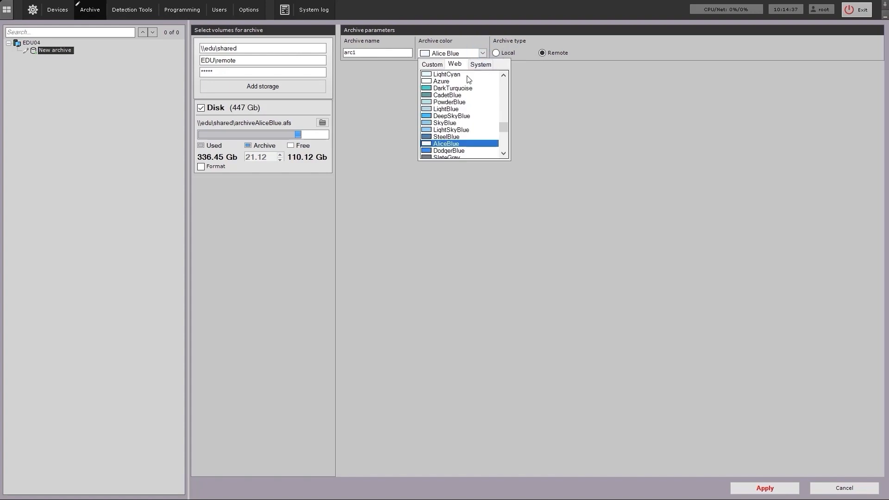
{"action": "left_click", "coordinate": [466, 76]}
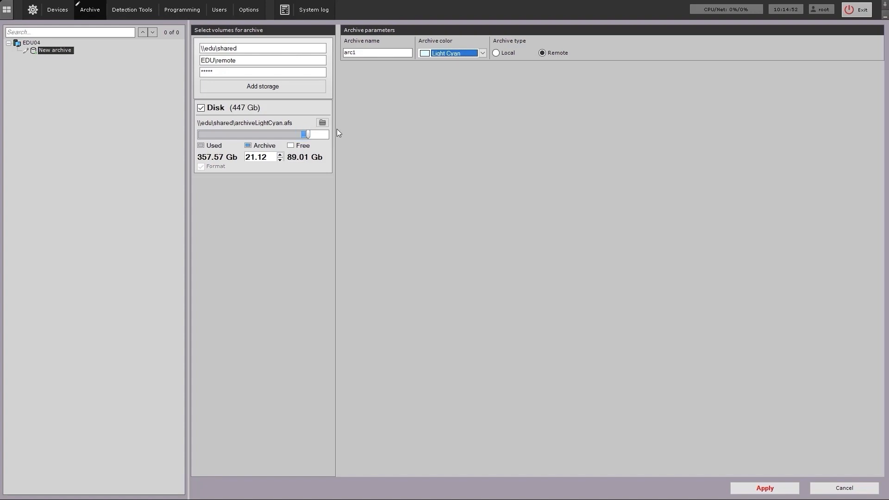
- Set the arc1 archive size on the network disk to 2.00 GB and apply the settings
{"action": "left_click_drag", "start_coordinate": [309, 135], "coordinate": [306, 135]}
{"action": "left_click", "coordinate": [266, 156]}
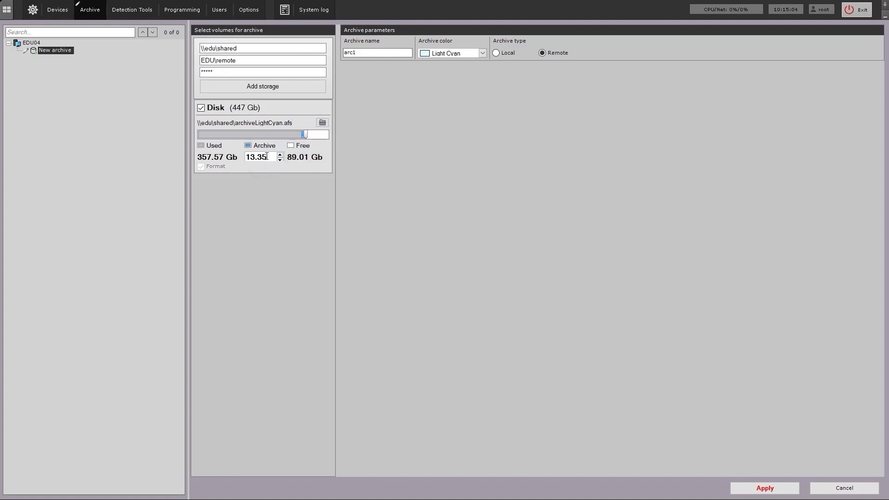
{"action": "key", "text": "BackSpace"}
{"action": "key", "text": "BackSpace"}
{"action": "key", "text": "BackSpace"}
{"action": "key", "text": "BackSpace"}
{"action": "key", "text": "BackSpace"}
{"action": "type", "text": "2.00"}
{"action": "left_click", "coordinate": [754, 488]}
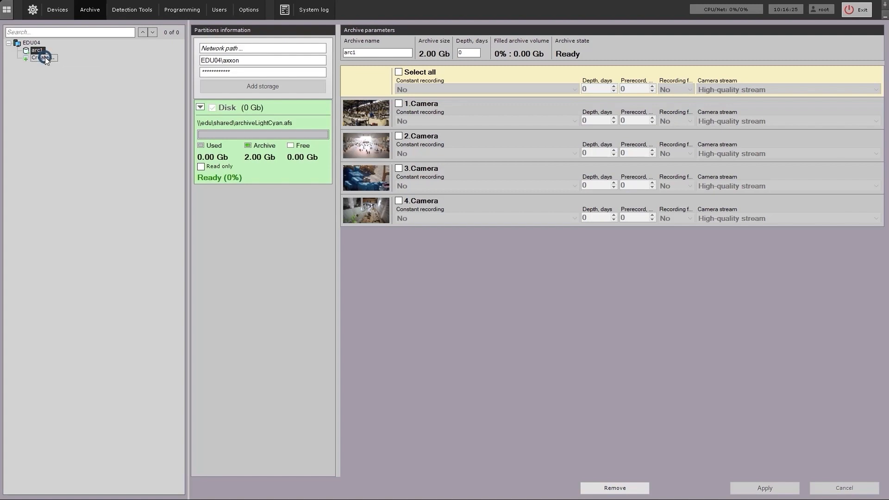
- Start a new local archive on Disk C, named arc2, with the color Azure
{"action": "left_click", "coordinate": [46, 58]}
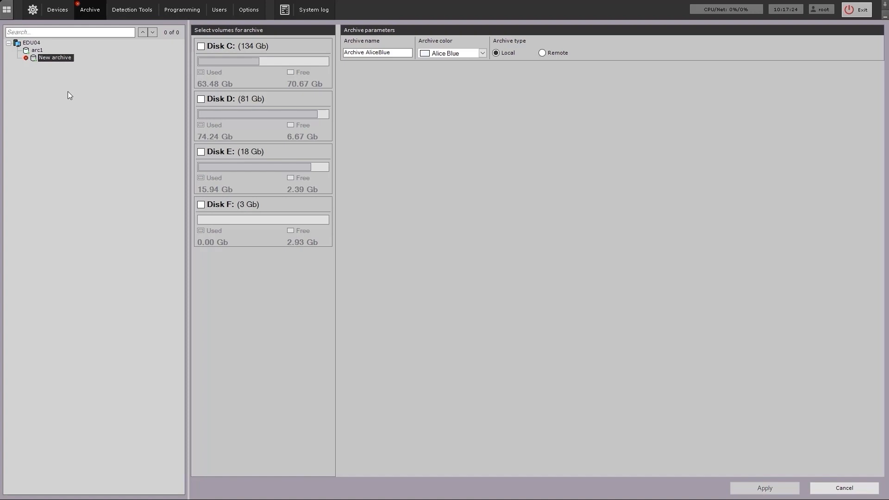
{"action": "left_click", "coordinate": [201, 46]}
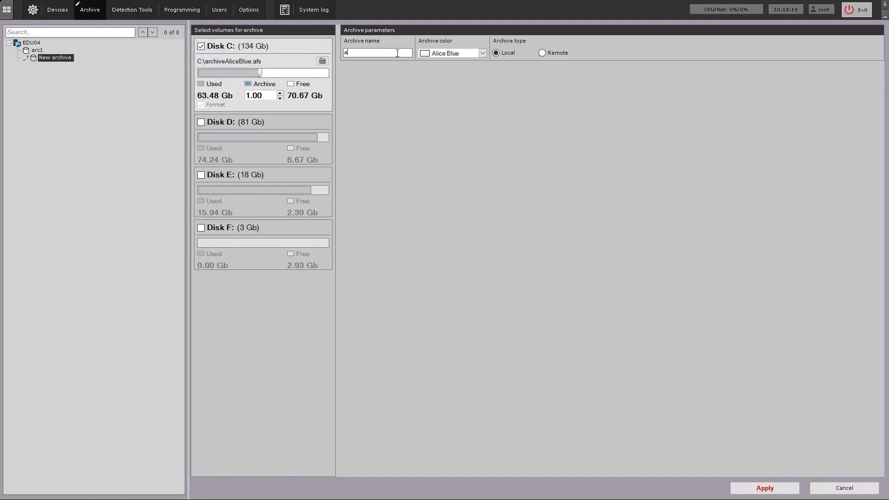
{"action": "left_click", "coordinate": [481, 53]}
{"action": "left_click", "coordinate": [446, 141]}
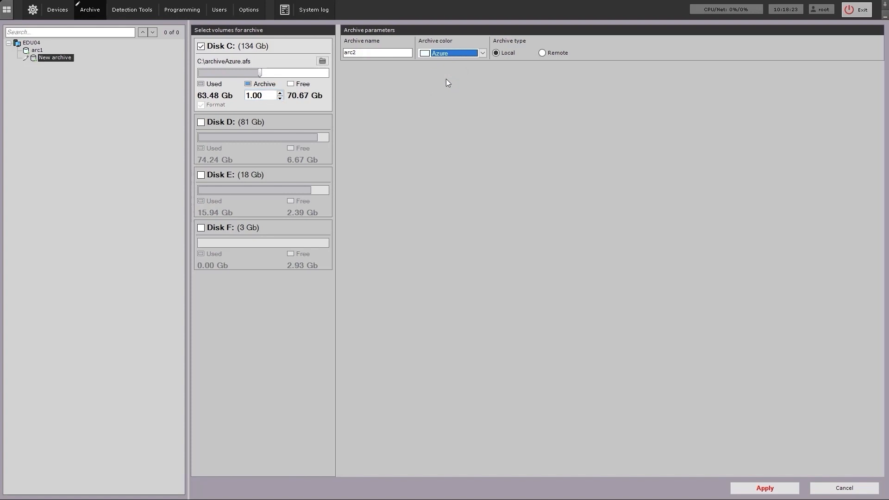
- Set the arc2 archive size on Disk C to 5.00 GB and apply the settings
{"action": "left_click", "coordinate": [250, 96]}
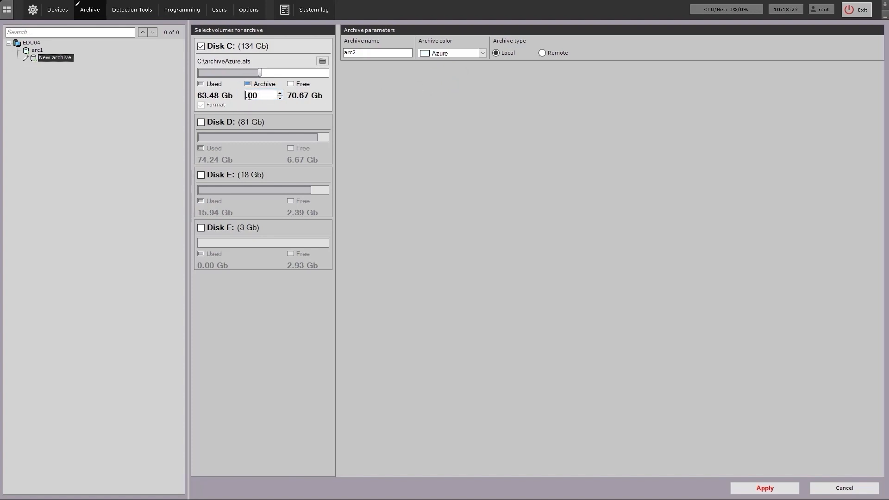
{"action": "type", "text": "5"}
{"action": "left_click", "coordinate": [747, 489]}
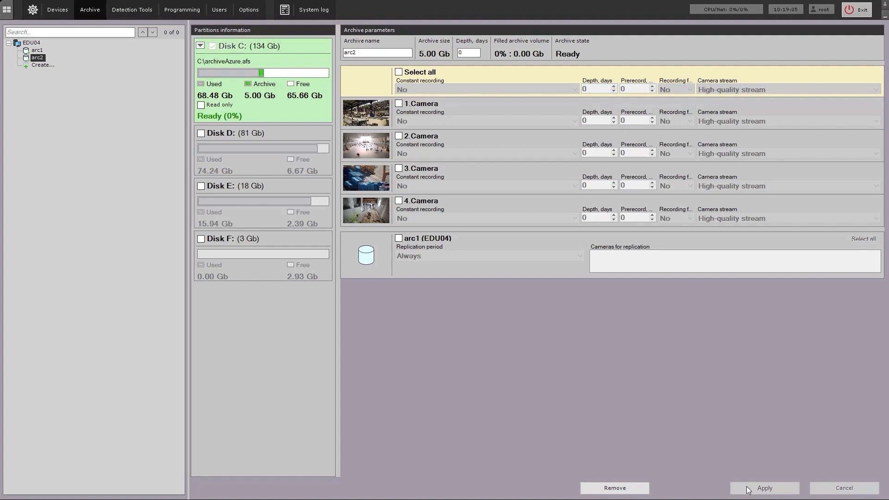
- Start another new archive, switch to Windows Disk Management and delete the F: volume, accepting the data loss
{"action": "left_click", "coordinate": [42, 65]}
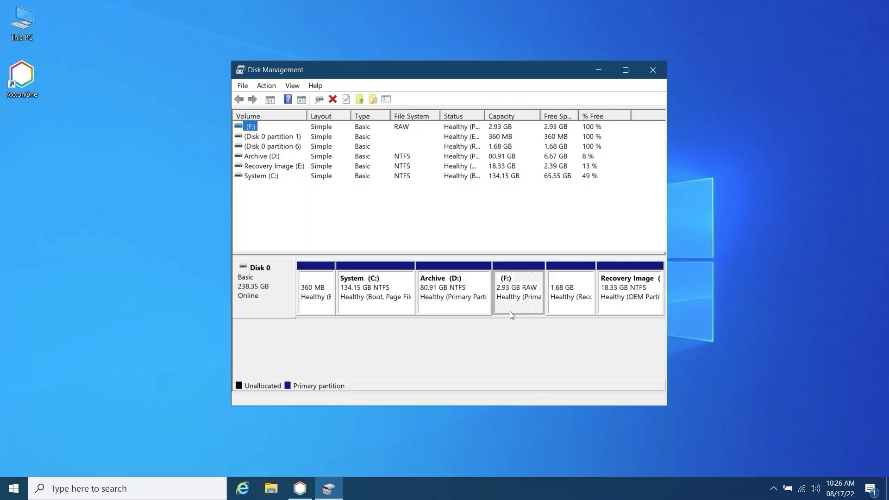
{"action": "left_click", "coordinate": [511, 309]}
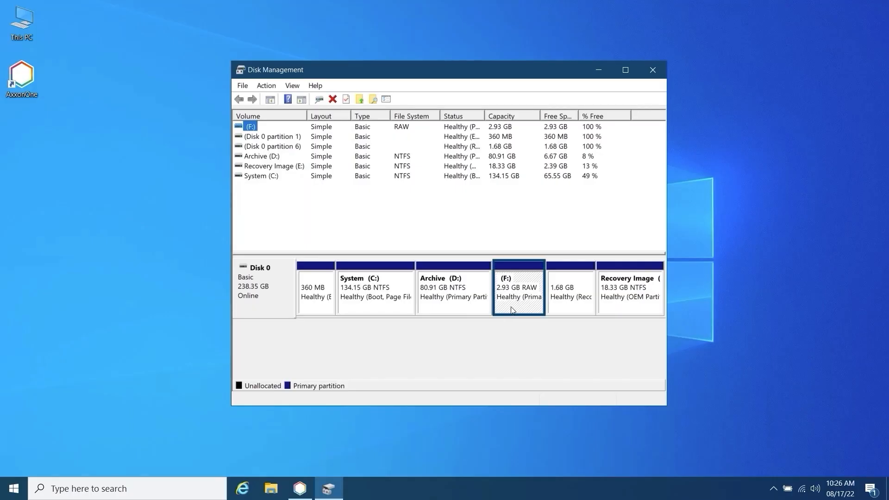
{"action": "right_click", "coordinate": [512, 310]}
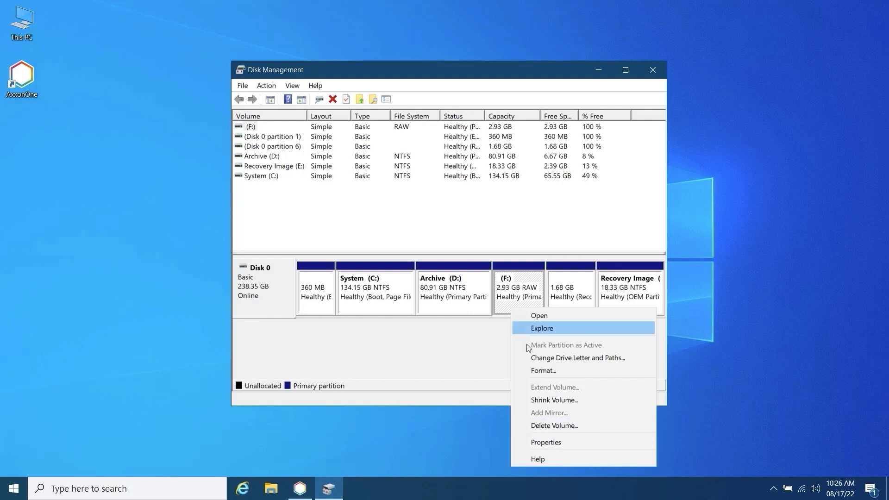
{"action": "left_click", "coordinate": [554, 426]}
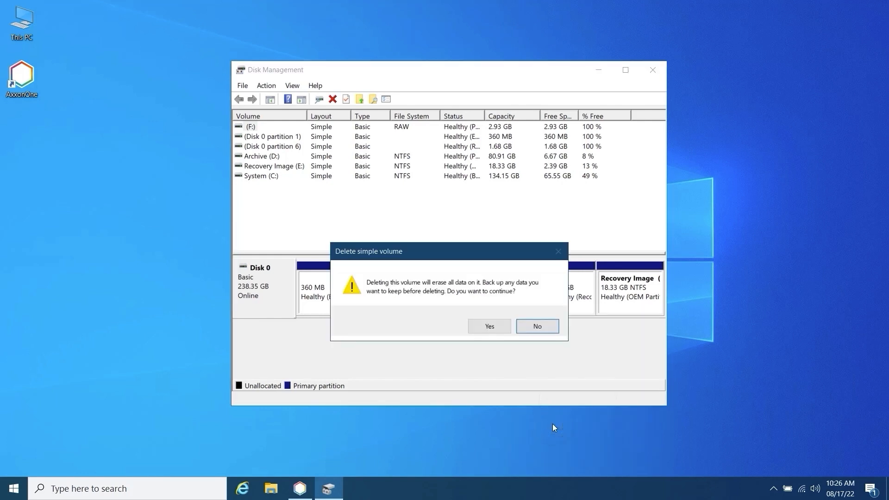
{"action": "left_click", "coordinate": [494, 328]}
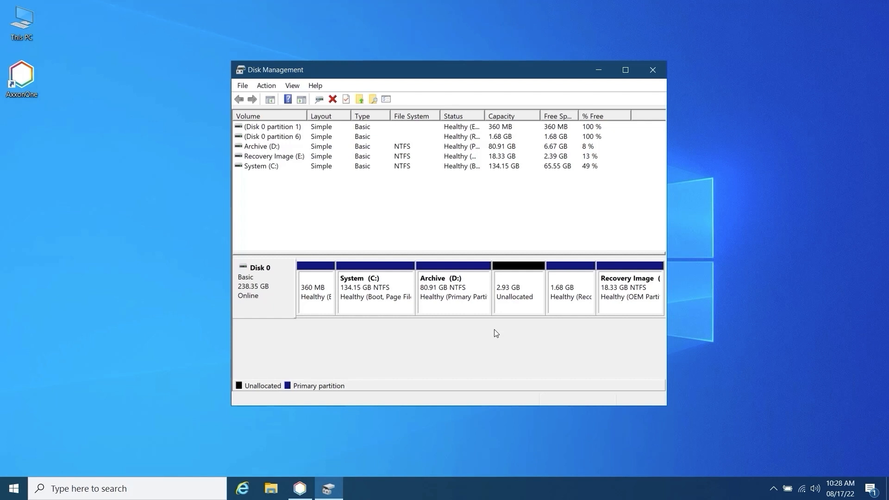
- Create a new simple volume in the unallocated 2.93 GB space with default size and drive letter, choosing not to format it
{"action": "left_click", "coordinate": [508, 309]}
{"action": "right_click", "coordinate": [508, 309]}
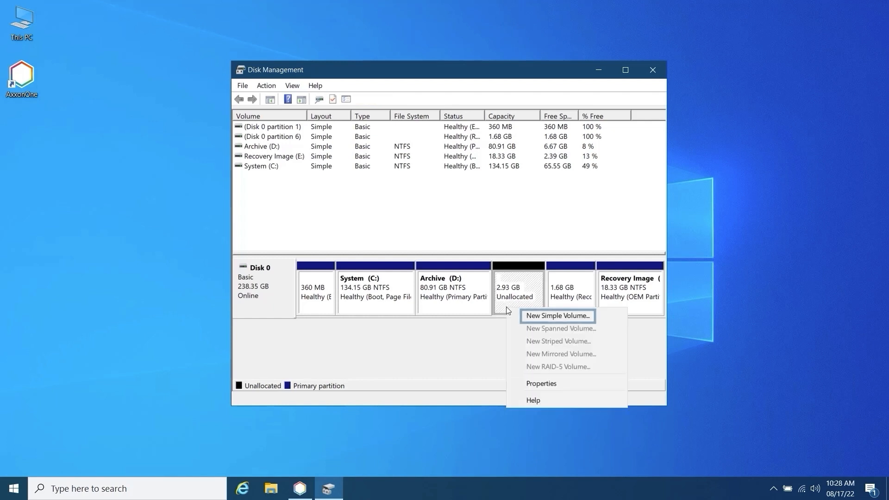
{"action": "left_click", "coordinate": [529, 317]}
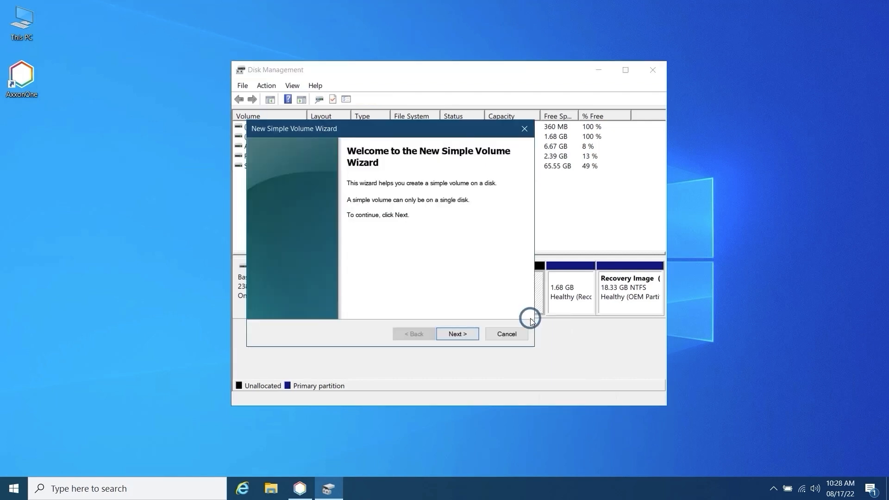
{"action": "left_click", "coordinate": [464, 335]}
{"action": "left_click", "coordinate": [465, 335]}
{"action": "left_click", "coordinate": [465, 335]}
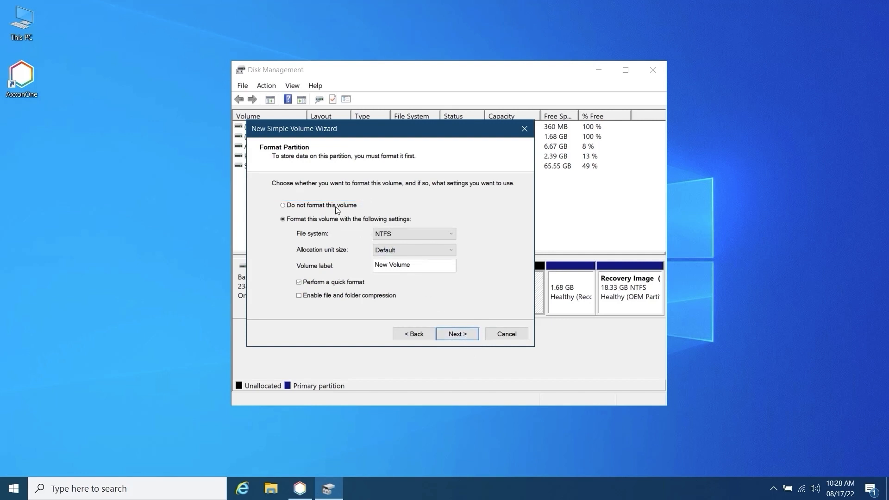
{"action": "left_click", "coordinate": [336, 206]}
{"action": "left_click", "coordinate": [458, 334]}
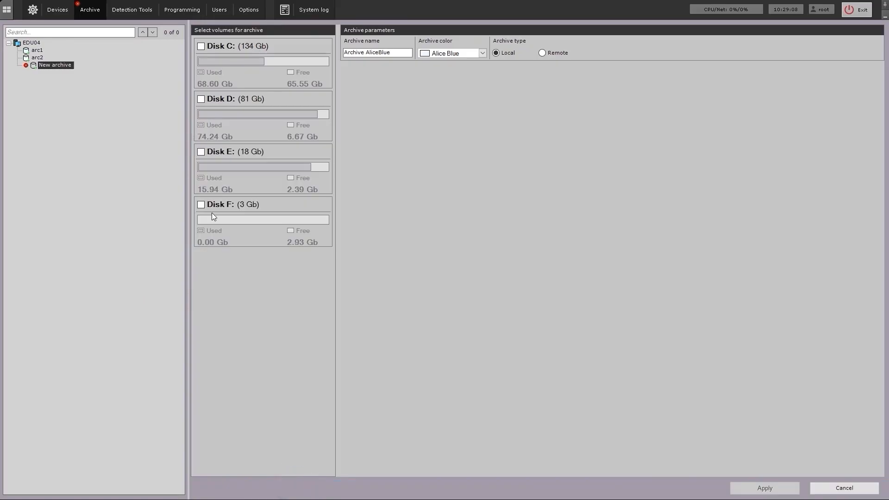
- Back in the archive settings, select Disk F for the new archive, name it arc3 and set its color to Cadet Blue
{"action": "left_click", "coordinate": [201, 204]}
{"action": "key", "text": "ctrl+a"}
{"action": "key", "text": "BackSpace"}
{"action": "type", "text": "arc"}
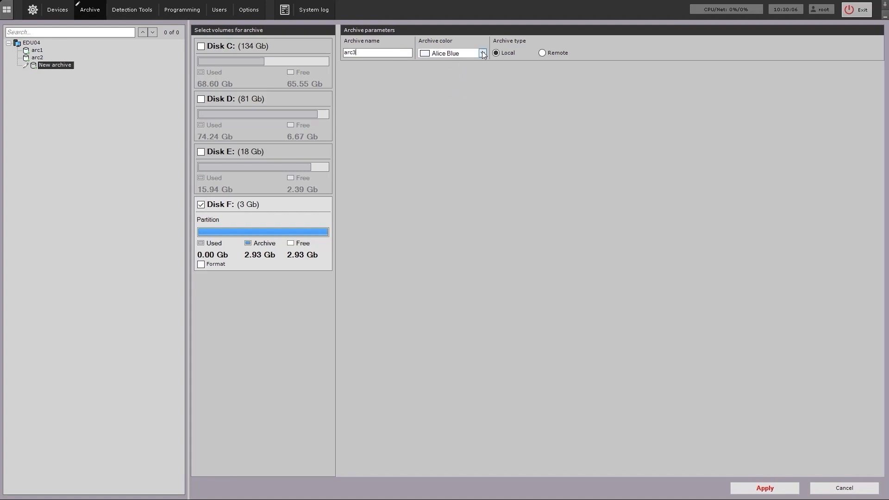
{"action": "left_click", "coordinate": [456, 96]}
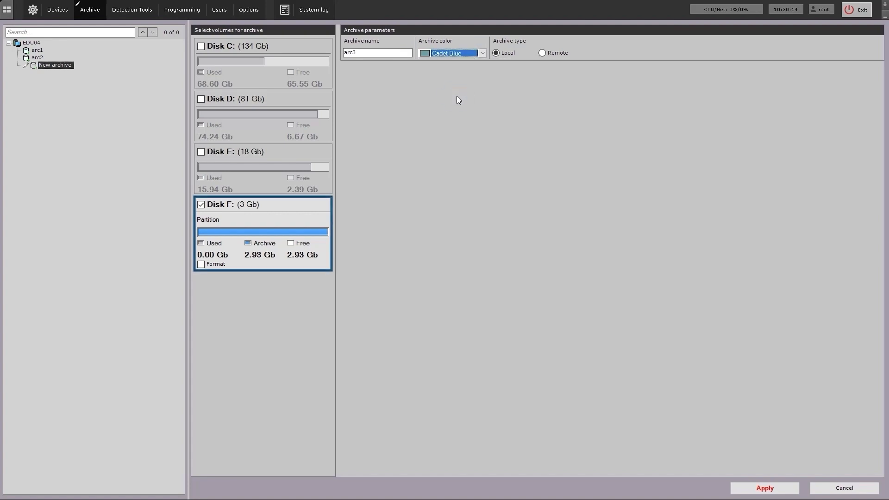
- Enable formatting of the Disk F partition, apply the arc3 settings, acknowledge the data-loss risk and start the format
{"action": "left_click", "coordinate": [201, 264]}
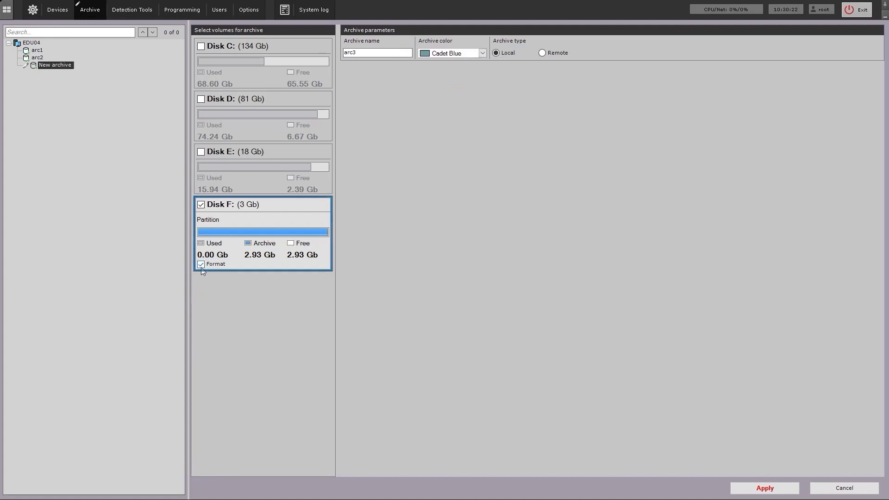
{"action": "left_click", "coordinate": [755, 486]}
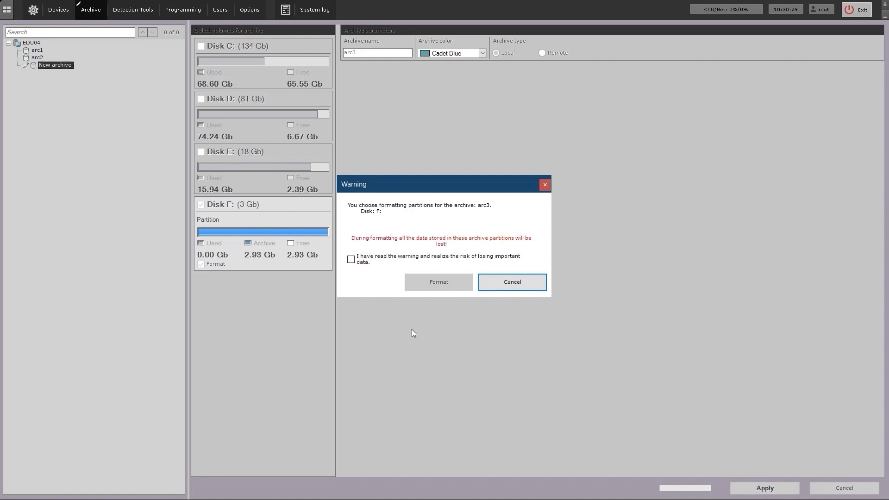
{"action": "left_click", "coordinate": [351, 260]}
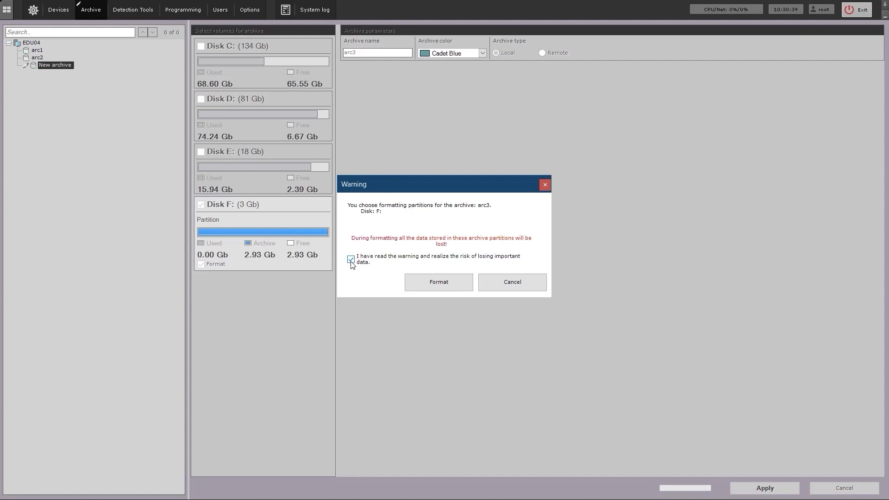
{"action": "left_click", "coordinate": [422, 283]}
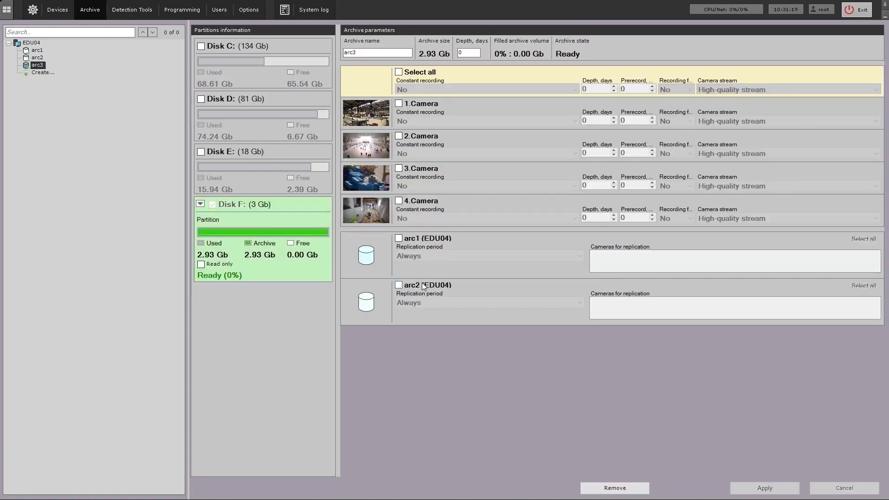
- Create local archive arc4 on Disk D from the existing file archiveDarkTurquoise.afs and apply the settings
{"action": "left_click", "coordinate": [41, 72]}
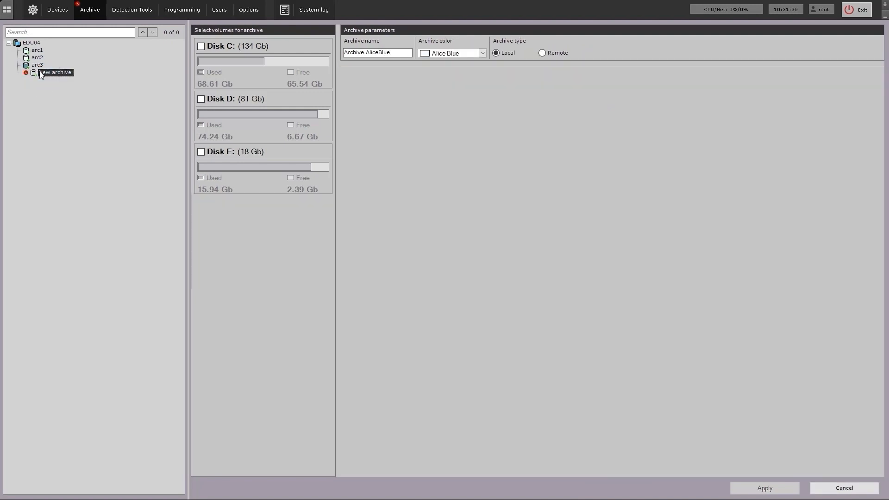
{"action": "left_click", "coordinate": [201, 99]}
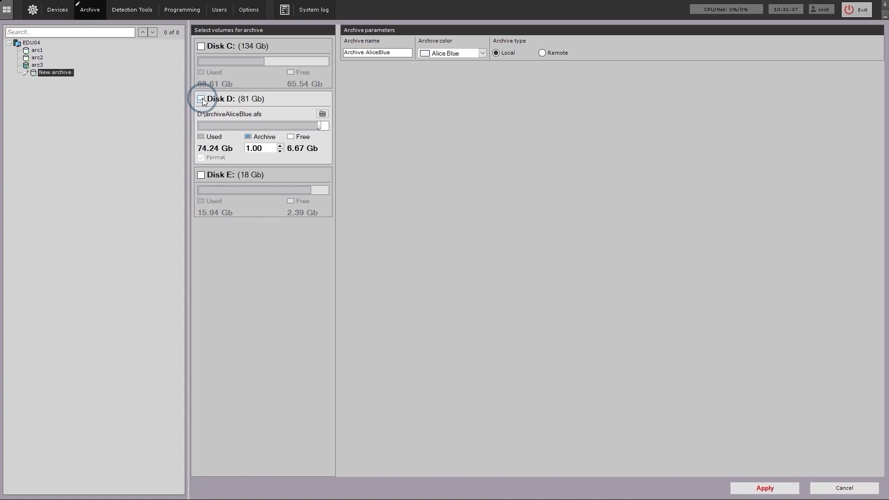
{"action": "left_click", "coordinate": [321, 114]}
{"action": "left_click_drag", "start_coordinate": [377, 138], "coordinate": [376, 176]}
{"action": "left_click", "coordinate": [268, 230]}
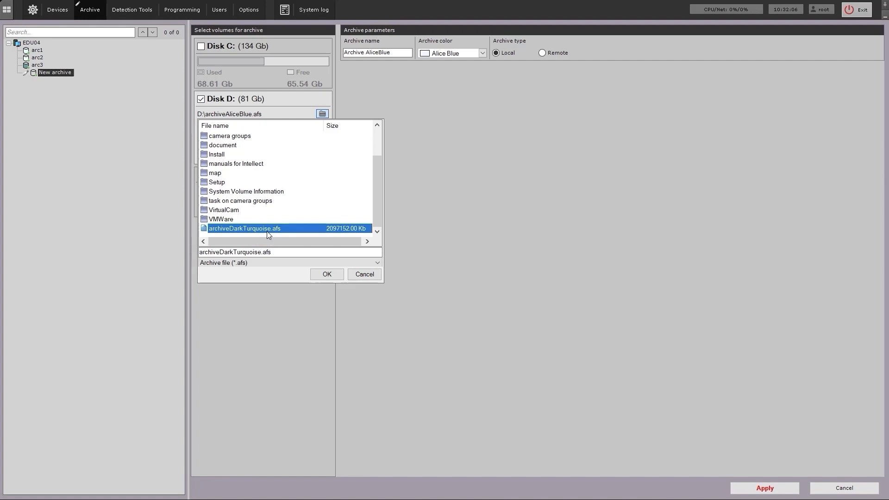
{"action": "left_click", "coordinate": [319, 276]}
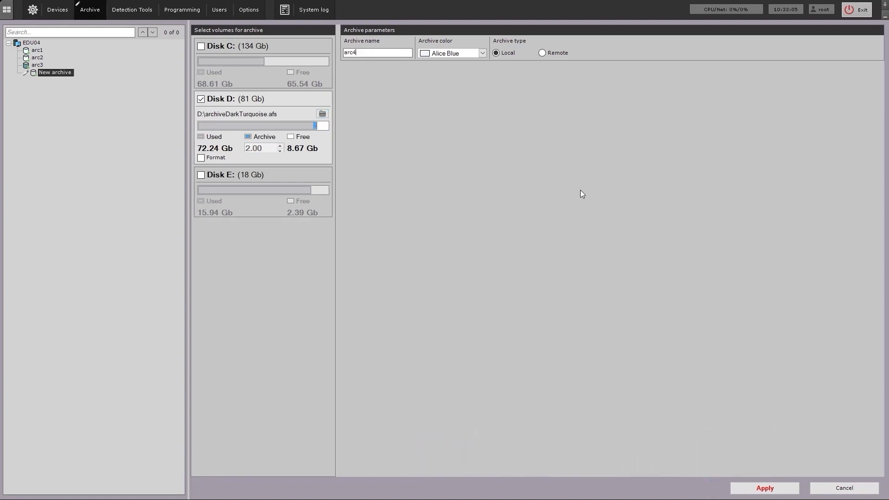
{"action": "left_click", "coordinate": [781, 490]}
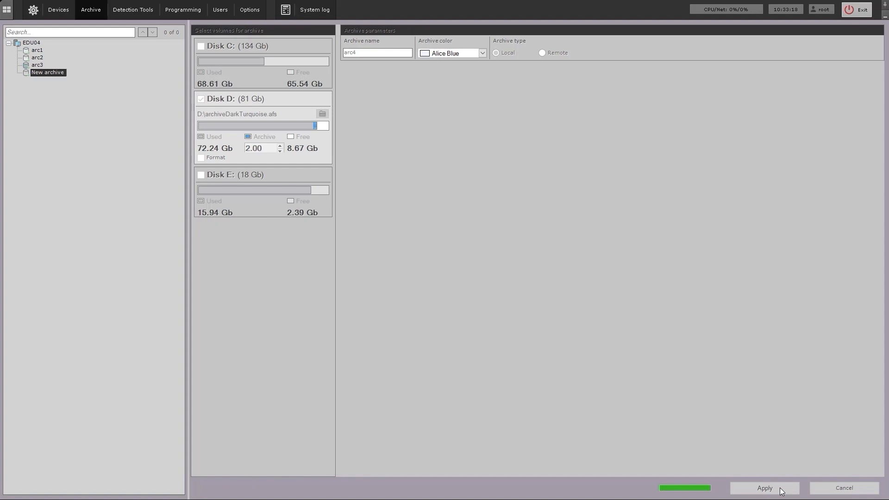